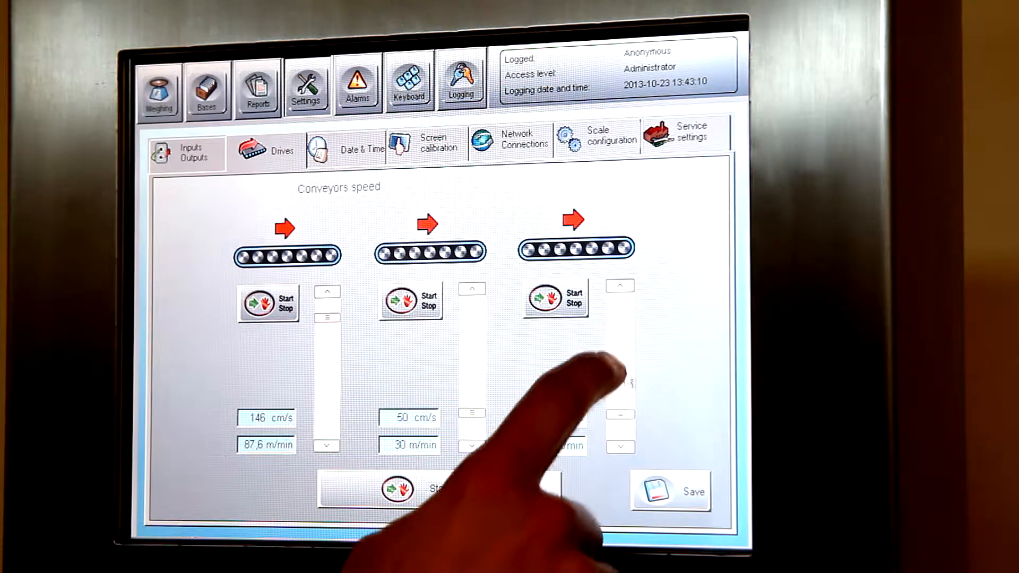
Step: Start the third conveyor from the panel before going to the product database
click(554, 299)
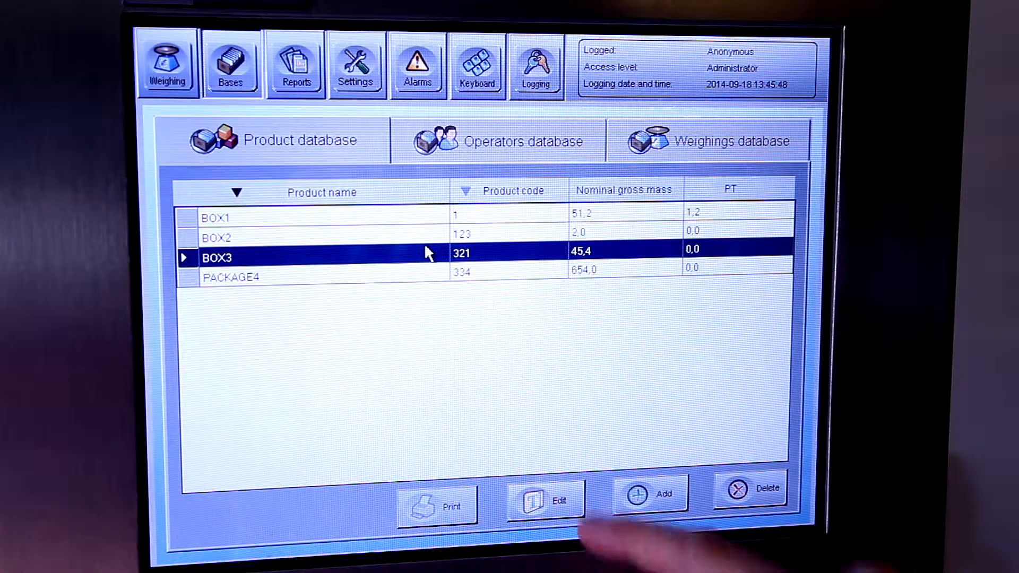
Step: Edit BOX3's record and erase the old product name in the Product name field
click(546, 502)
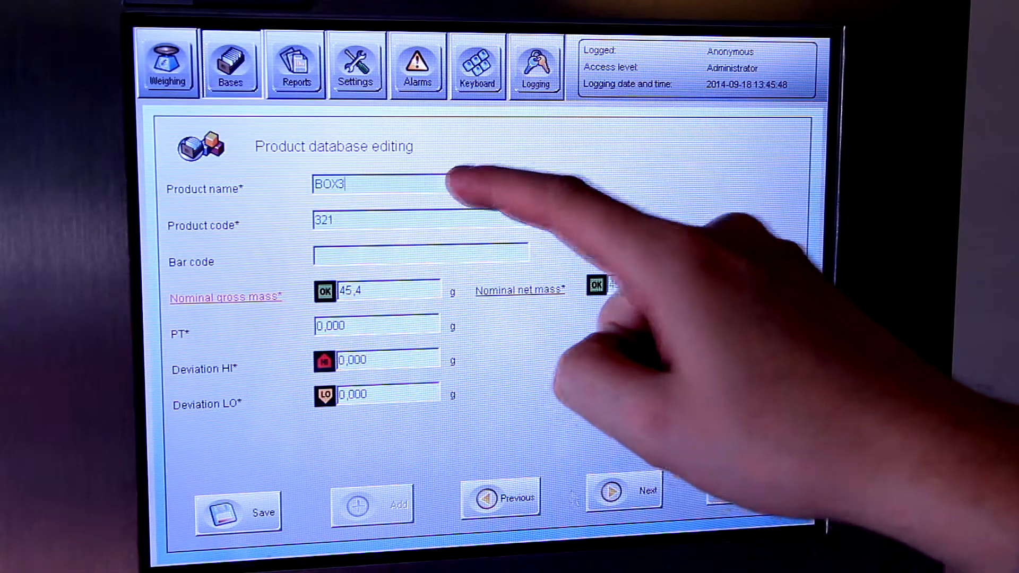
click(420, 183)
click(692, 366)
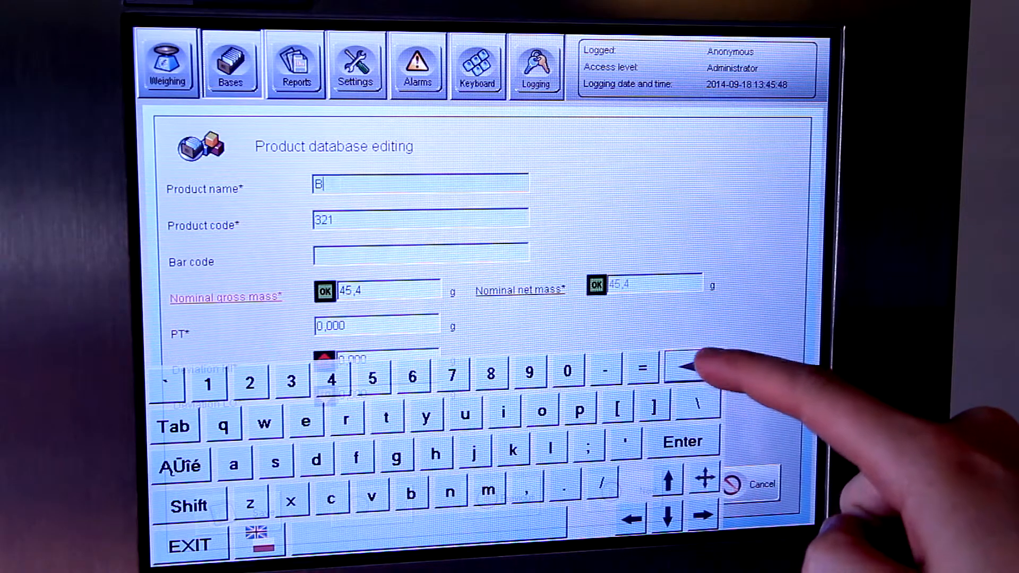
click(693, 366)
Step: Enter the new name PACKAGE3 on the on-screen keyboard and save the product
click(190, 506)
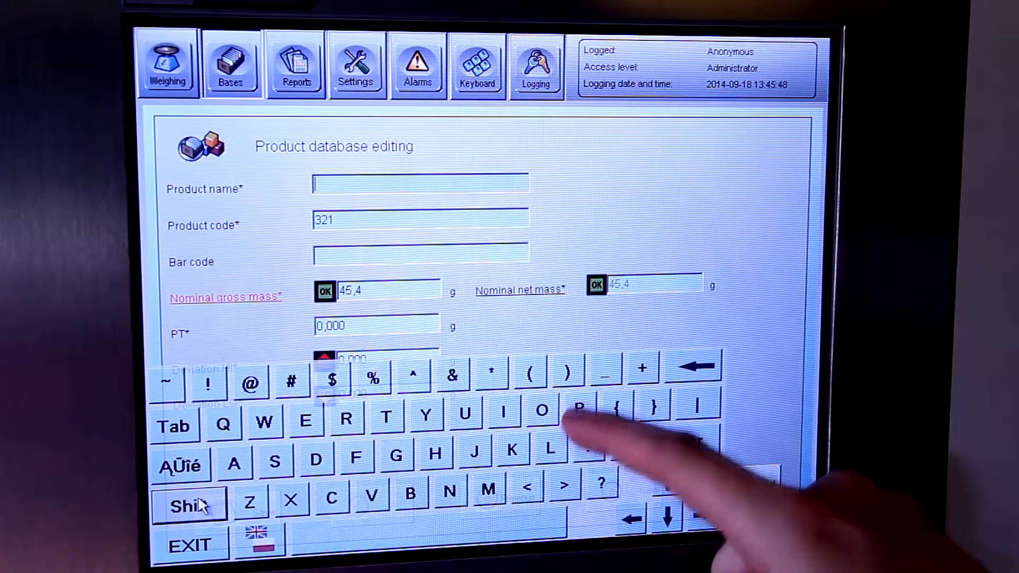
click(579, 410)
text(PAC)
click(330, 499)
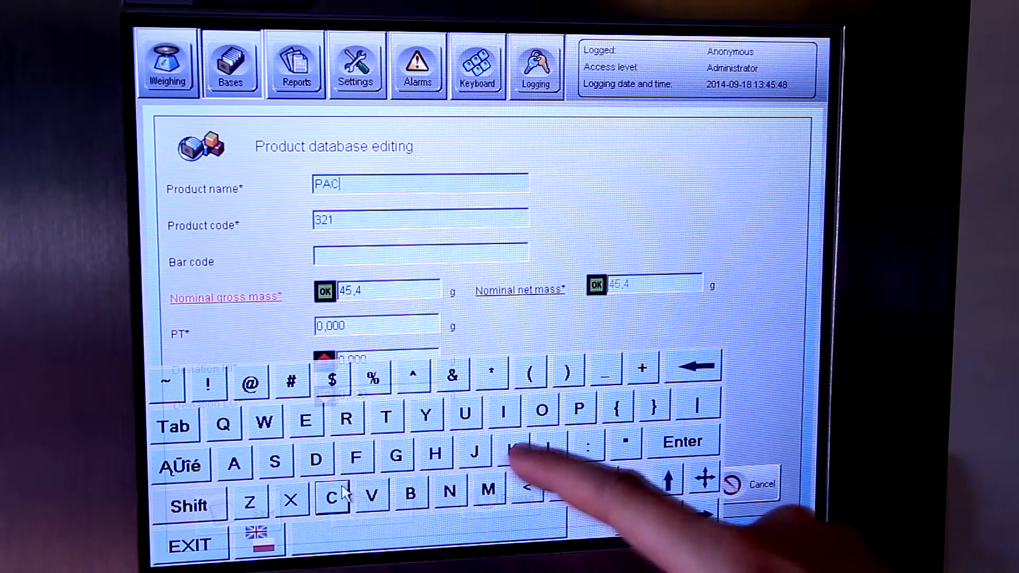
click(512, 450)
click(234, 464)
click(395, 460)
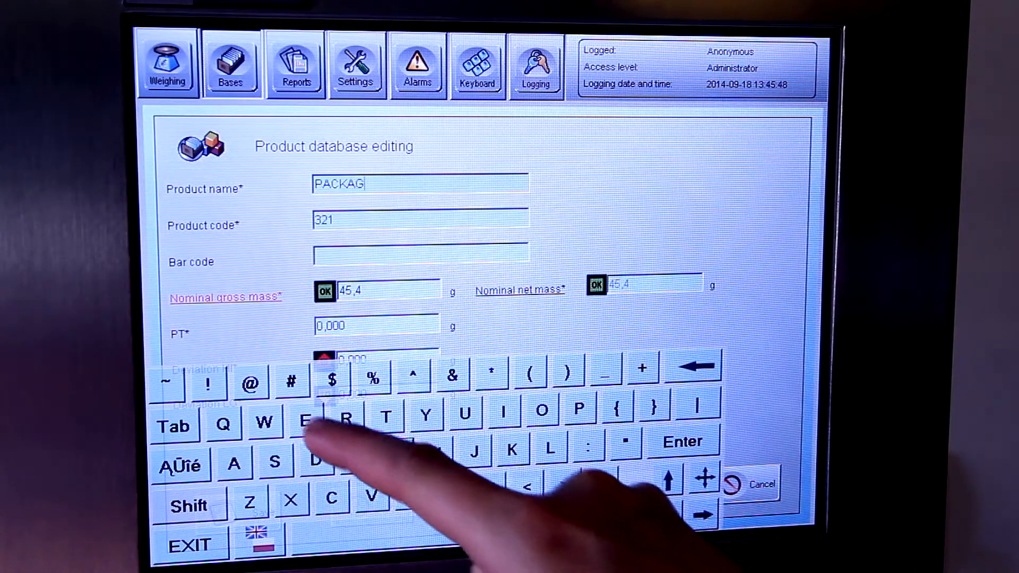
click(305, 421)
click(190, 506)
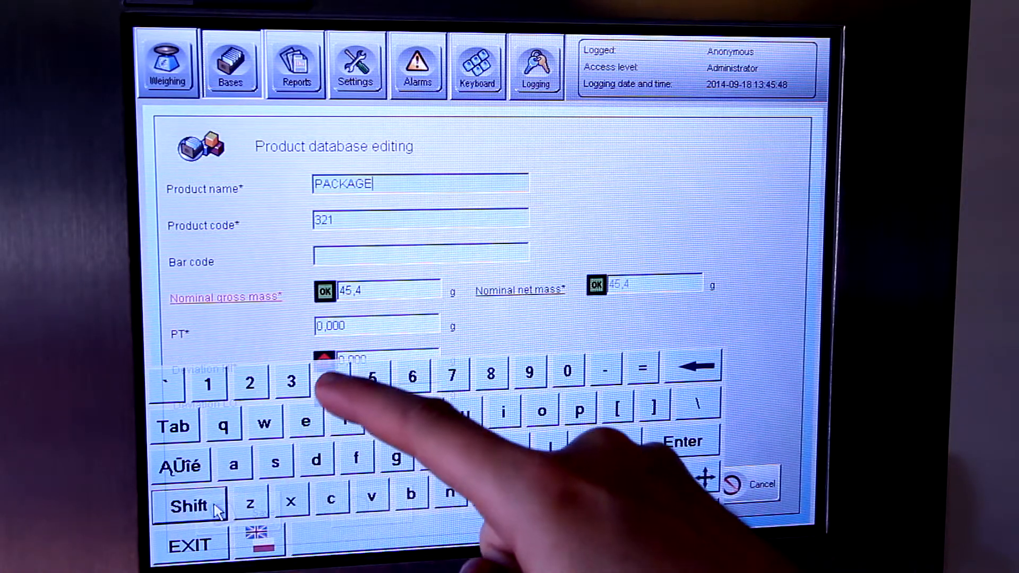
click(292, 380)
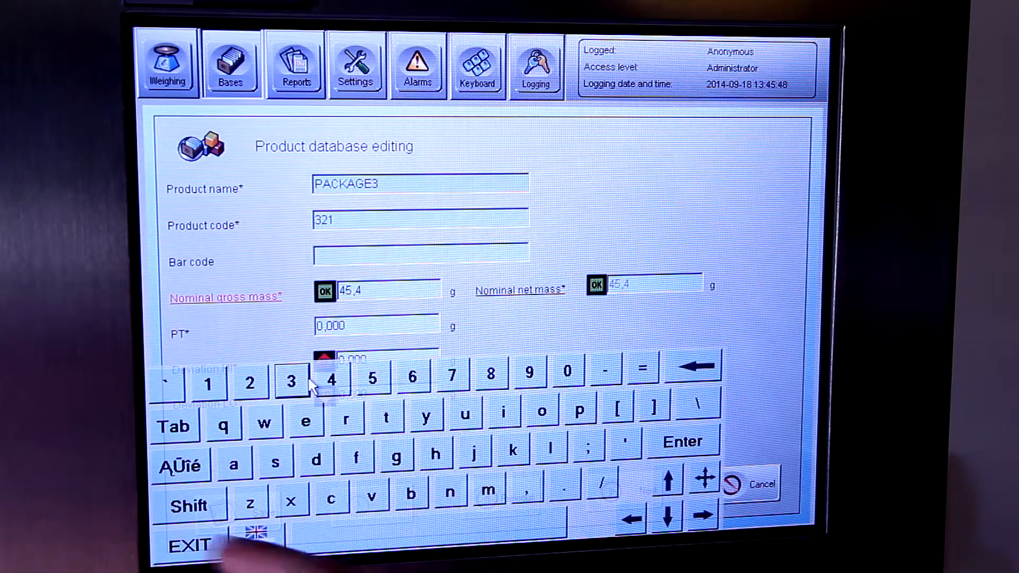
click(189, 545)
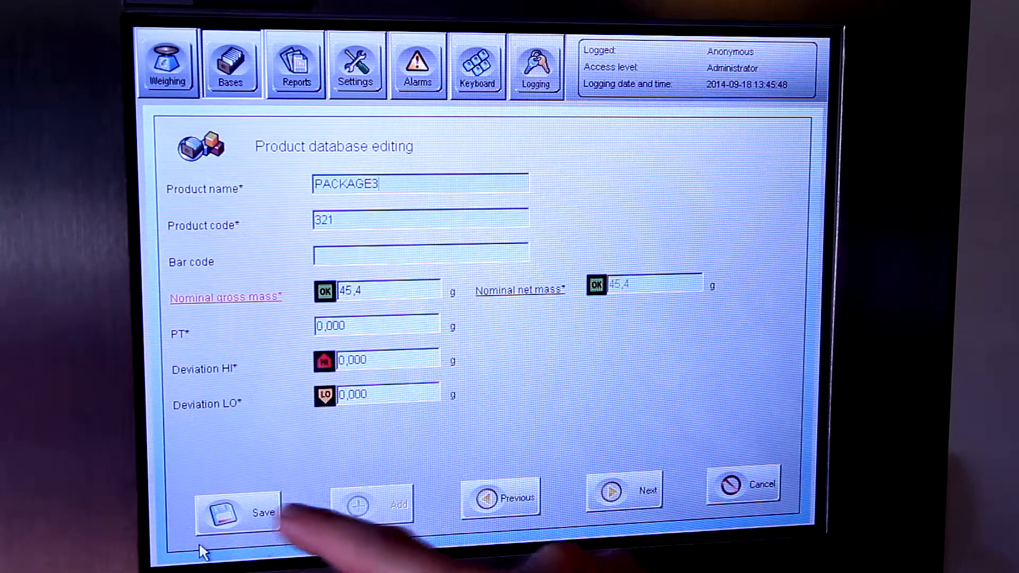
click(237, 513)
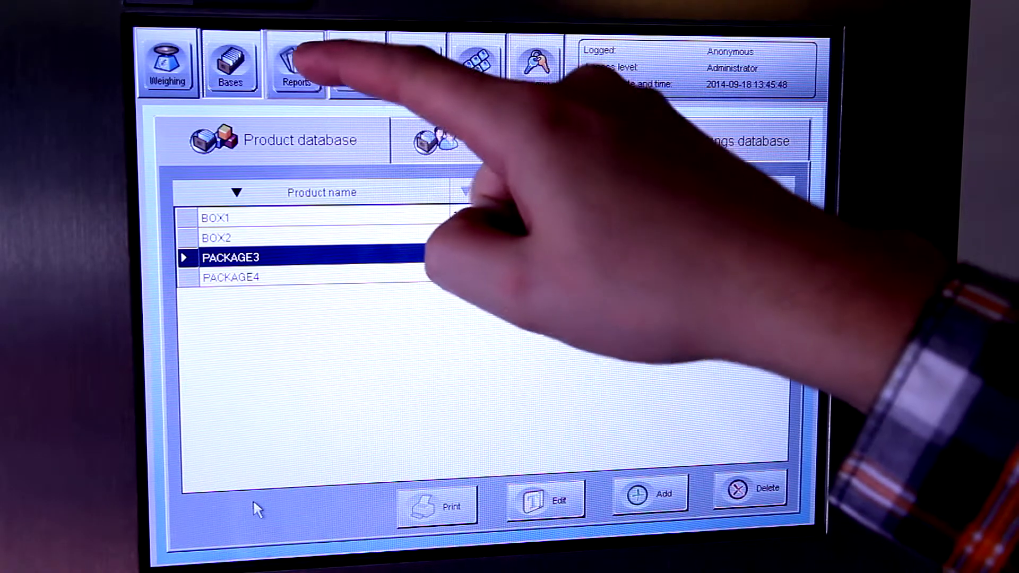
click(297, 66)
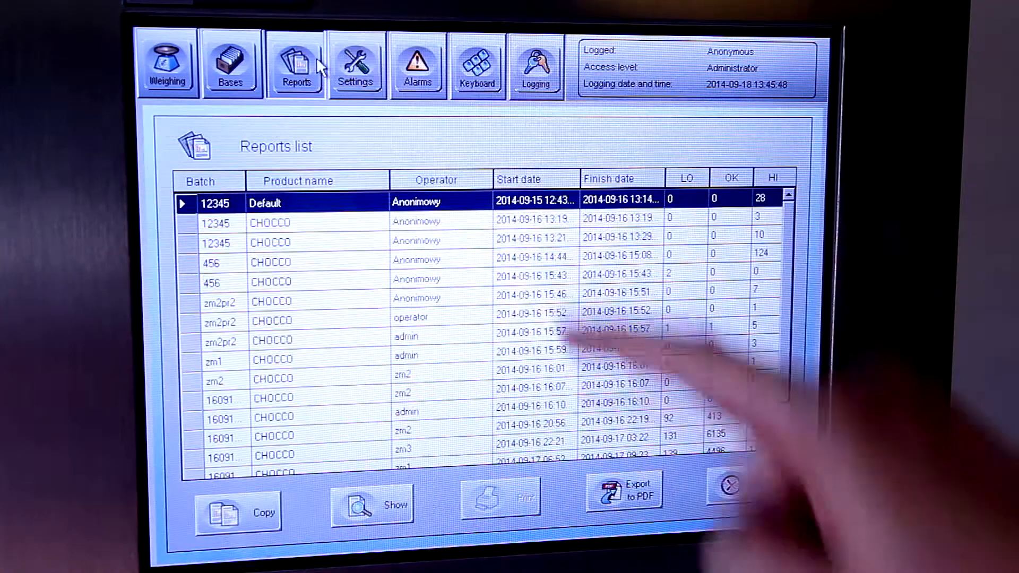
drag(787, 203, 786, 231)
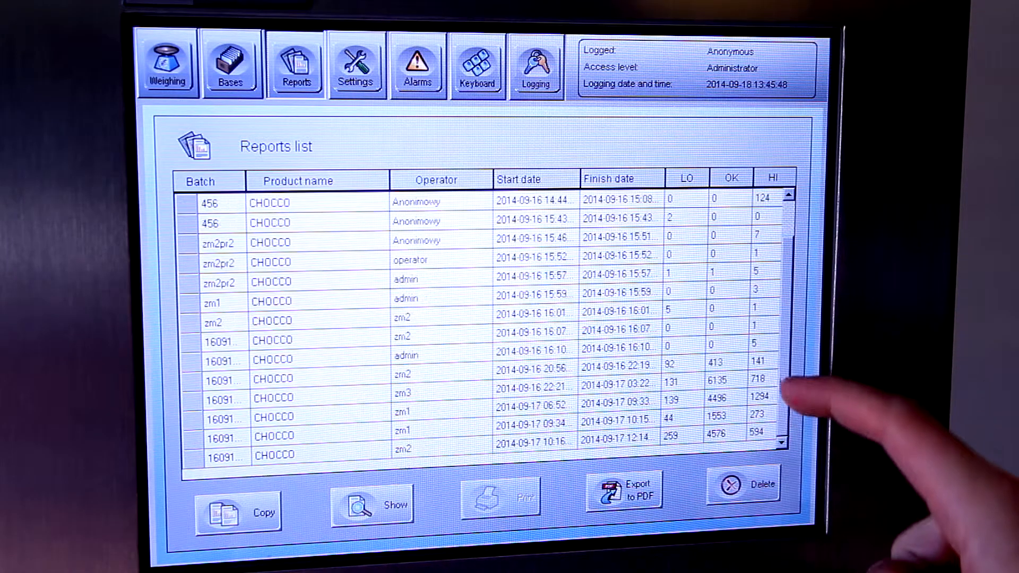
click(557, 382)
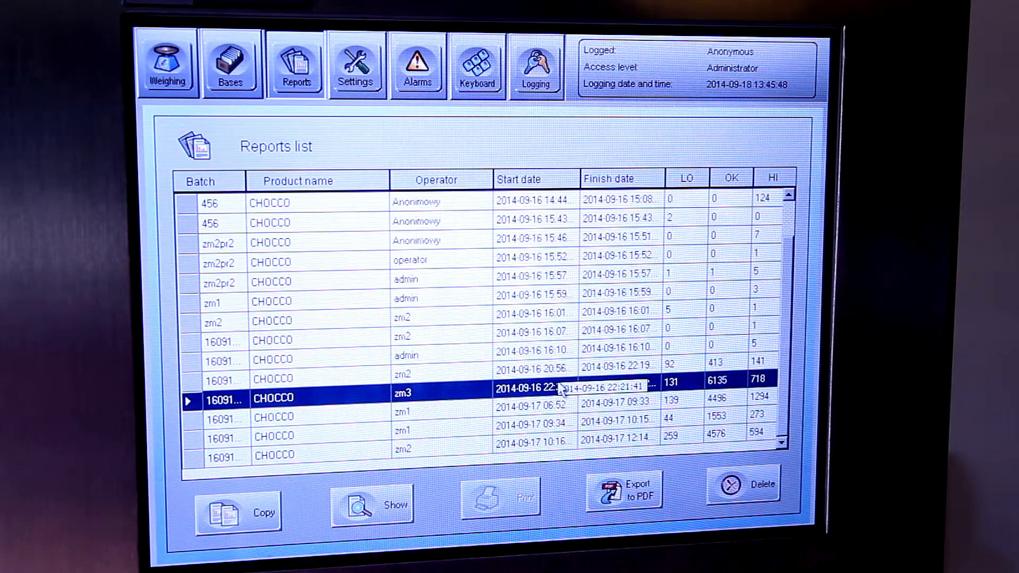
click(371, 501)
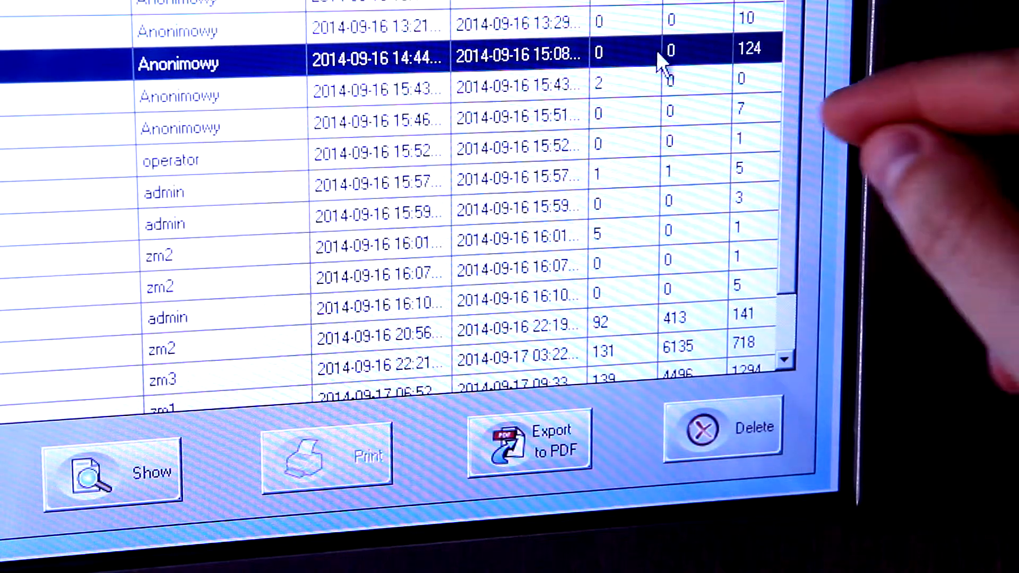
drag(788, 152, 791, 255)
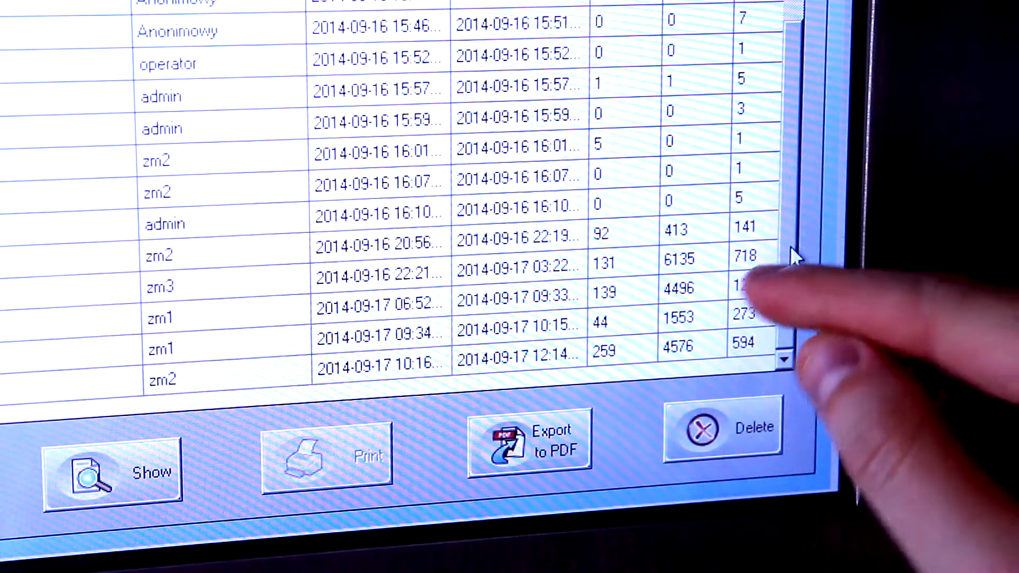
click(635, 297)
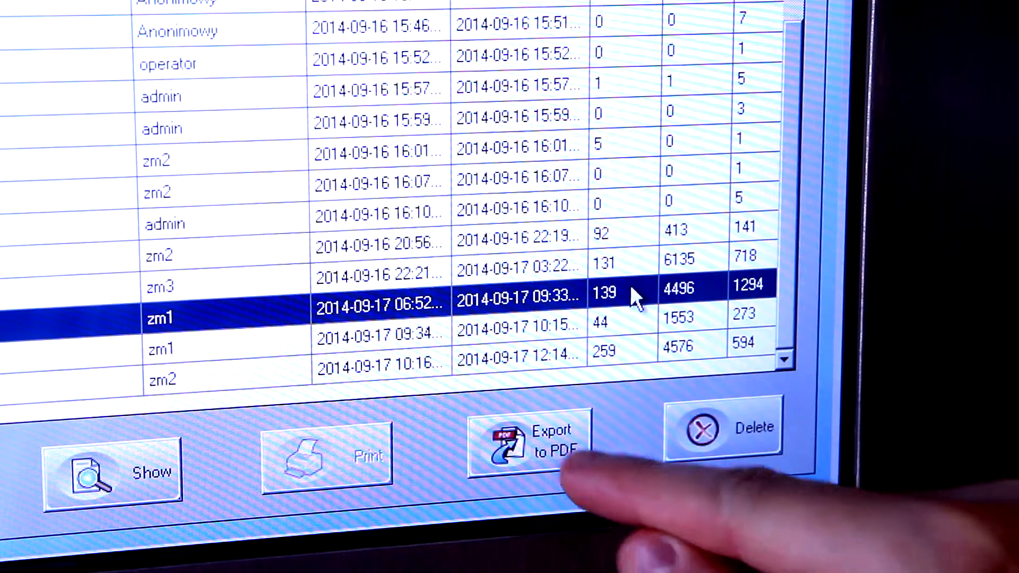
click(530, 443)
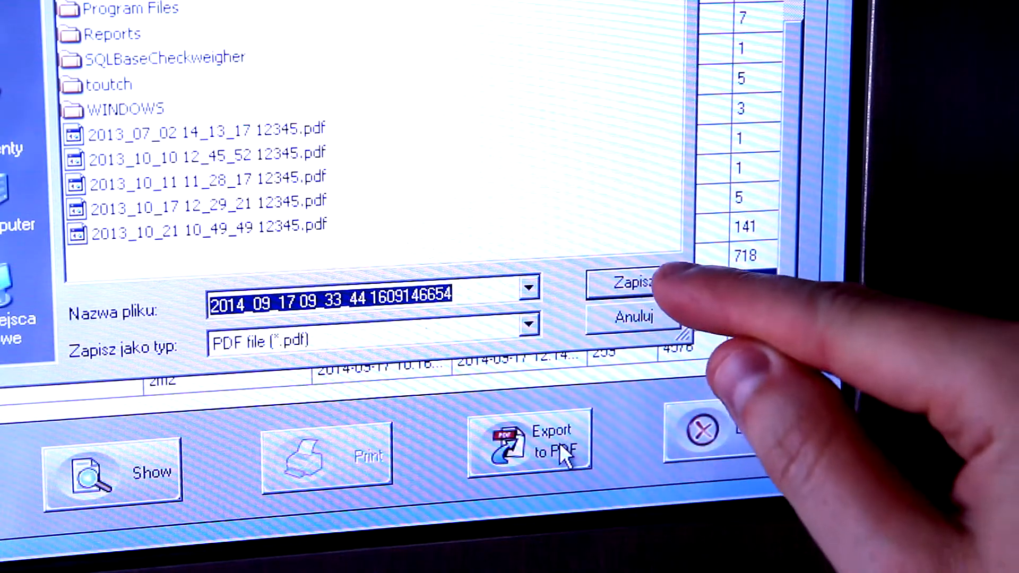
click(634, 283)
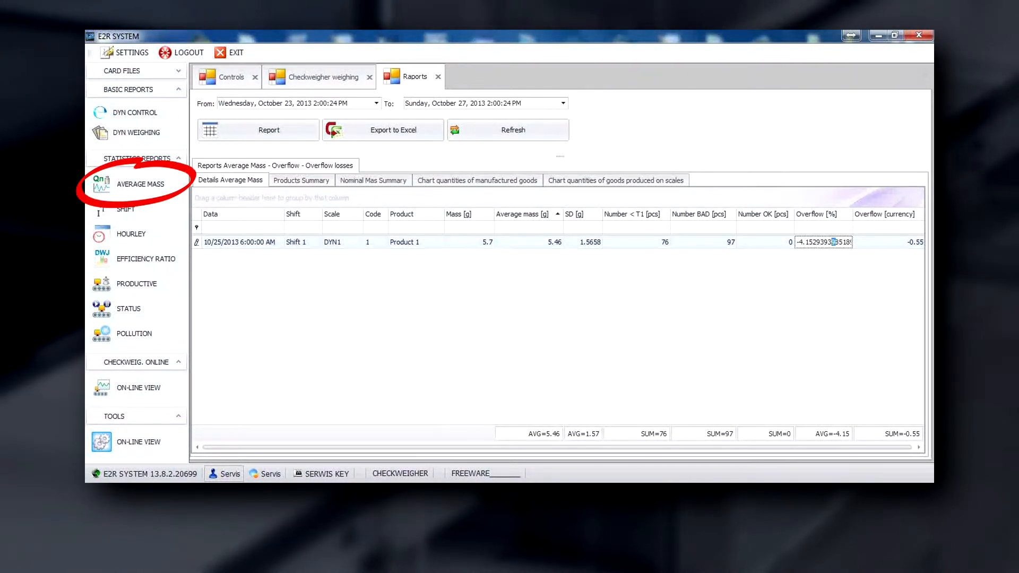
Step: Show the Average Mass report's Products Summary, then its Nominal Mass Summary grouped at 5.7 g
key(Tab)
click(301, 180)
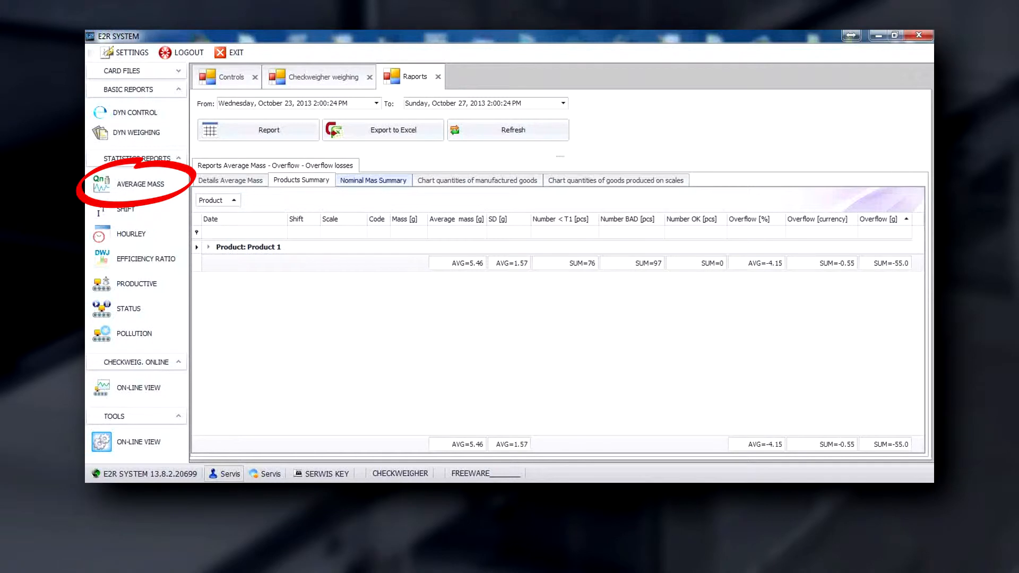
click(373, 180)
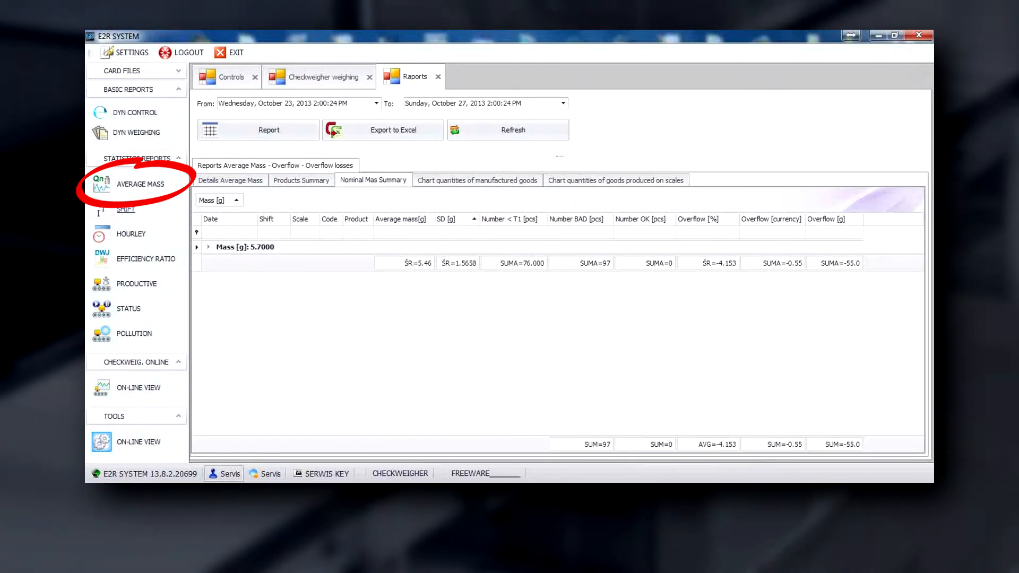